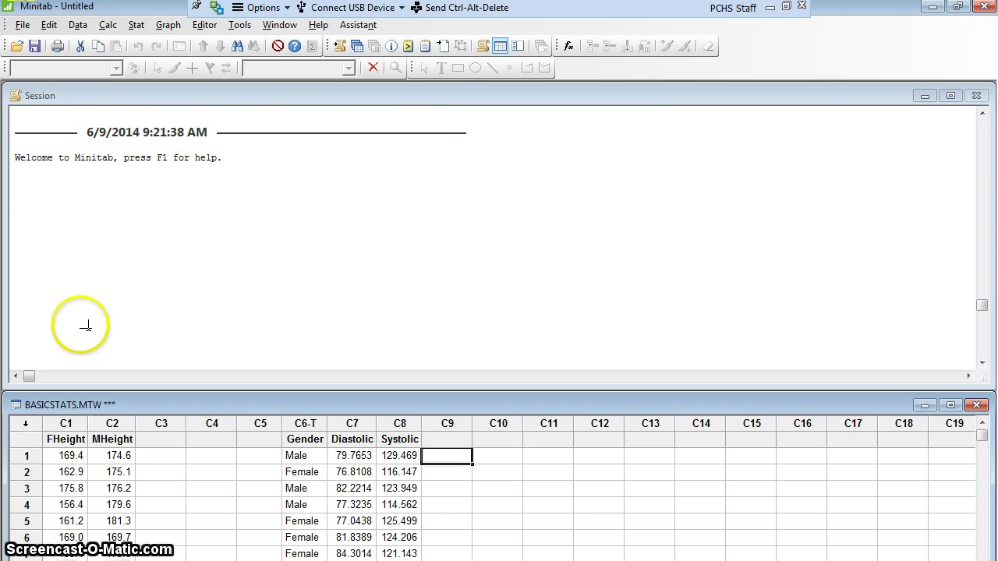
Type the line 'Hey, I am typing in the session window.' below the Session window welcome message
left_click(181, 189)
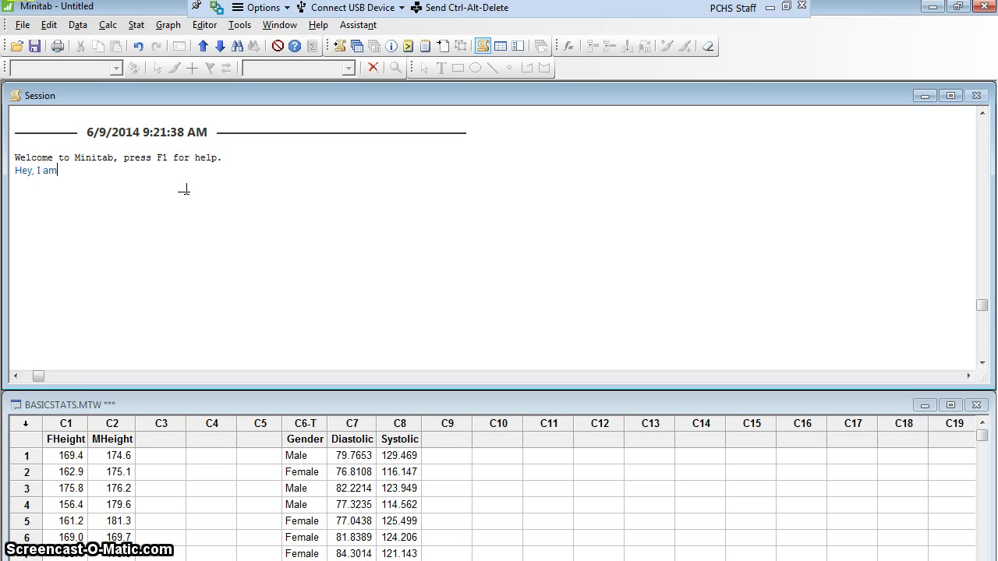
type("Hey, I am typing in the s")
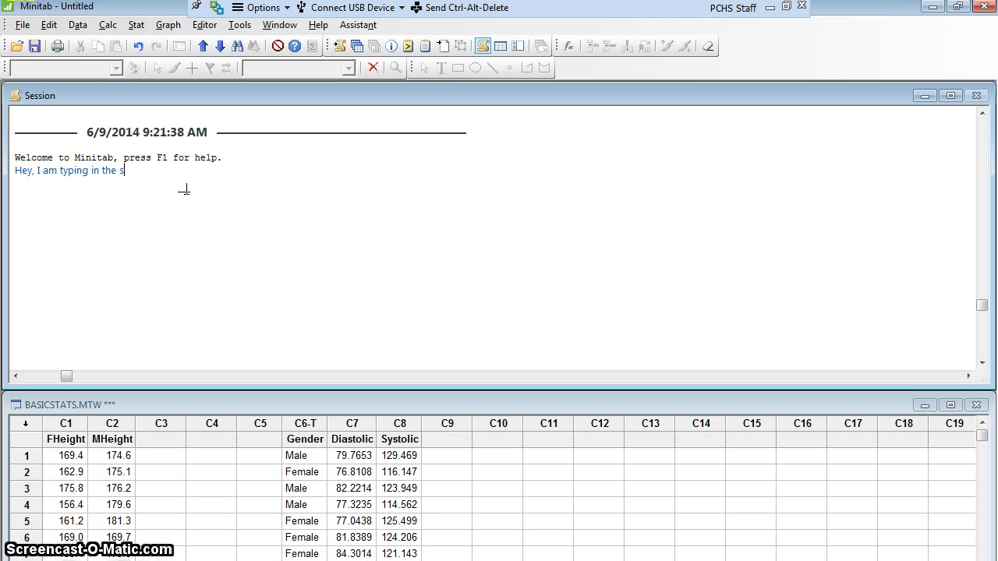
type("ession window.")
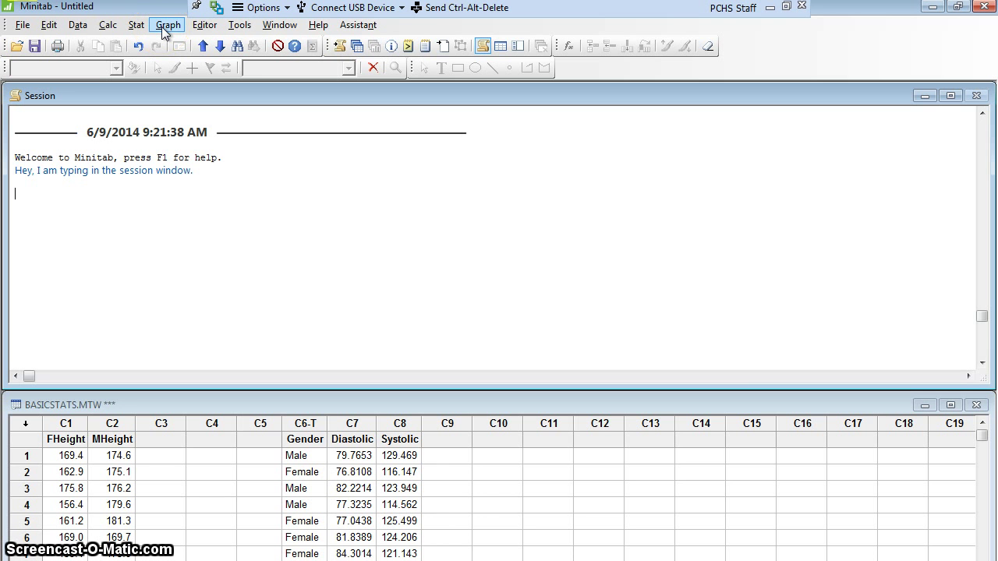
Open Display Descriptive Statistics from the Basic Statistics menu and select C1 FHeight as the variable
left_click(140, 28)
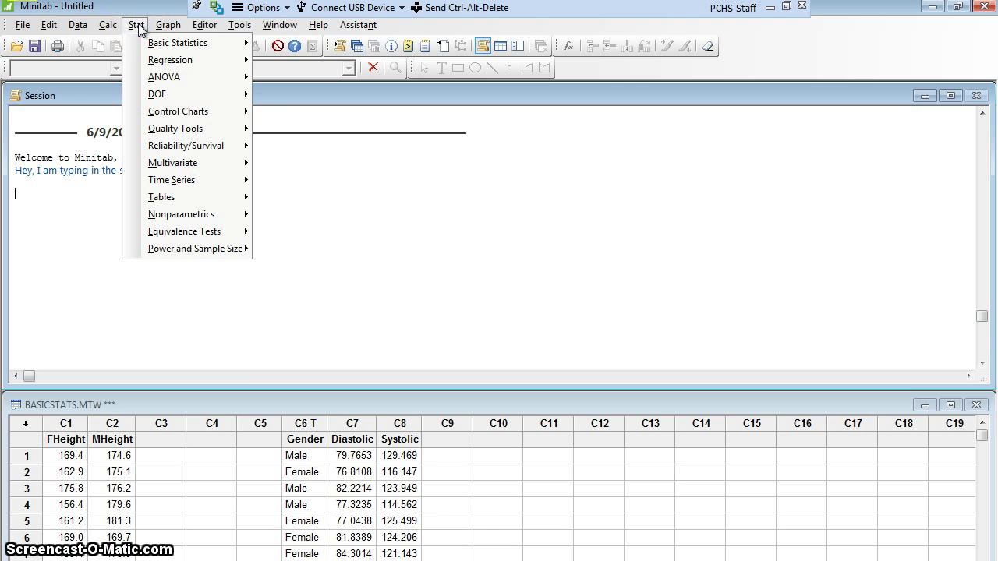
left_click(146, 45)
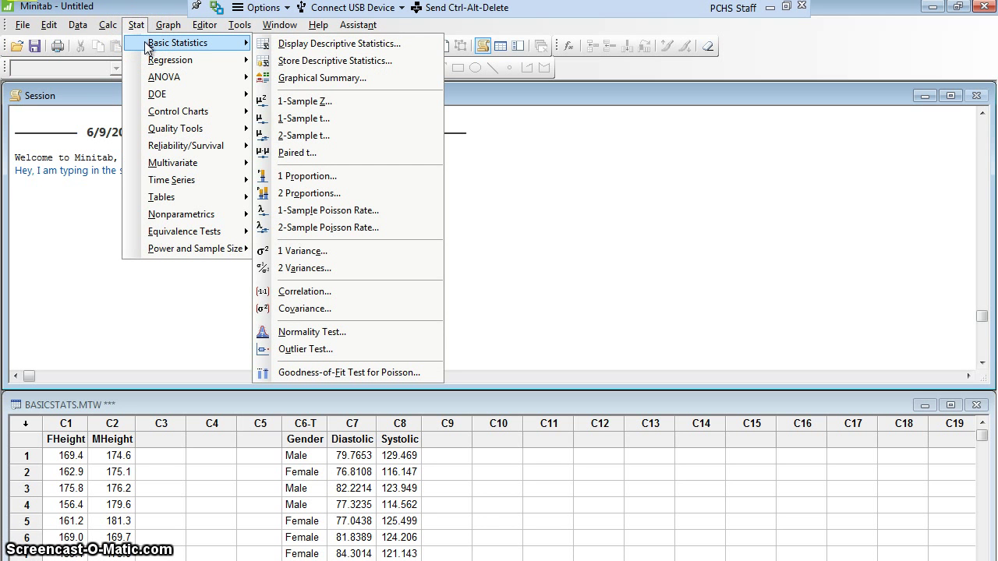
left_click(247, 50)
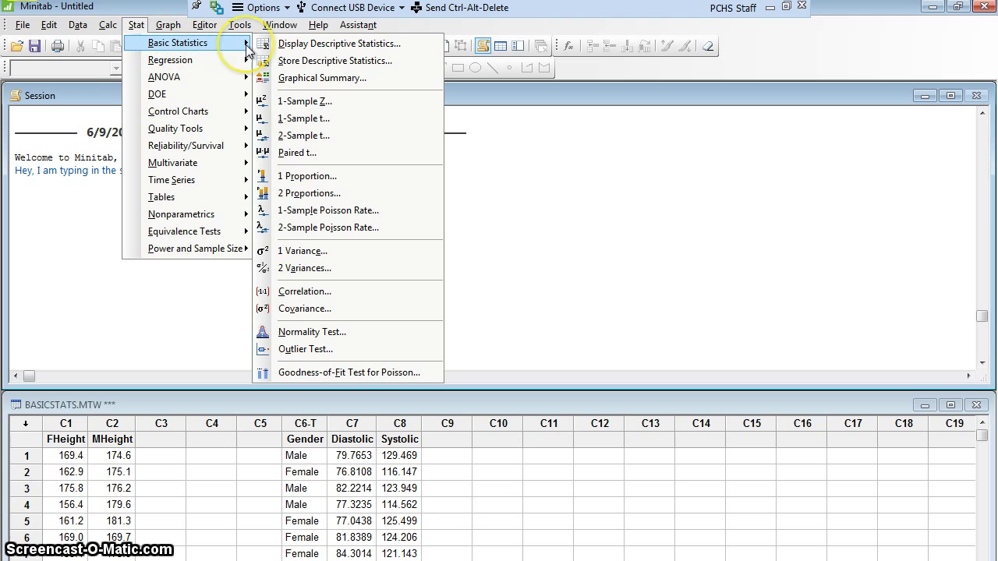
left_click(335, 44)
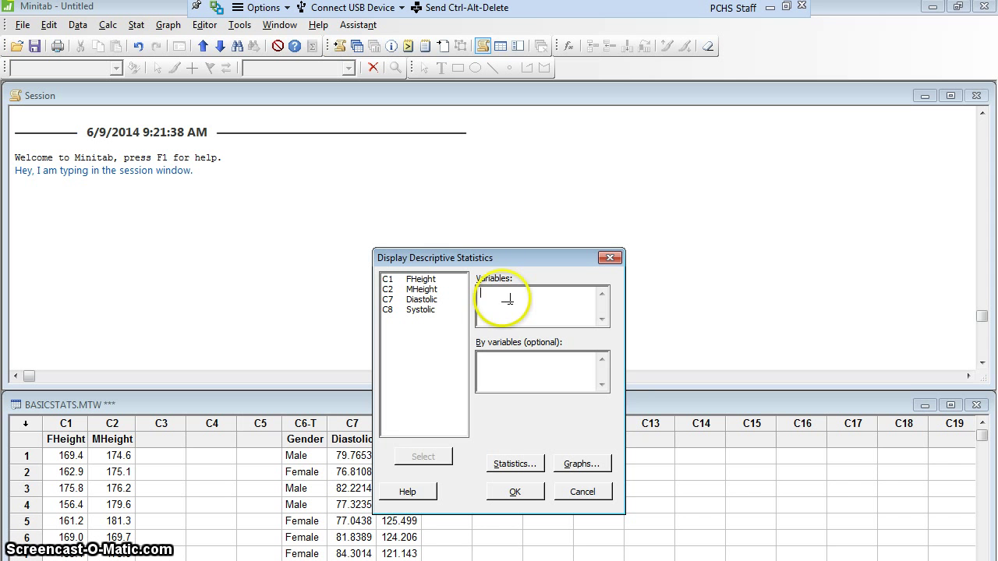
left_click(419, 282)
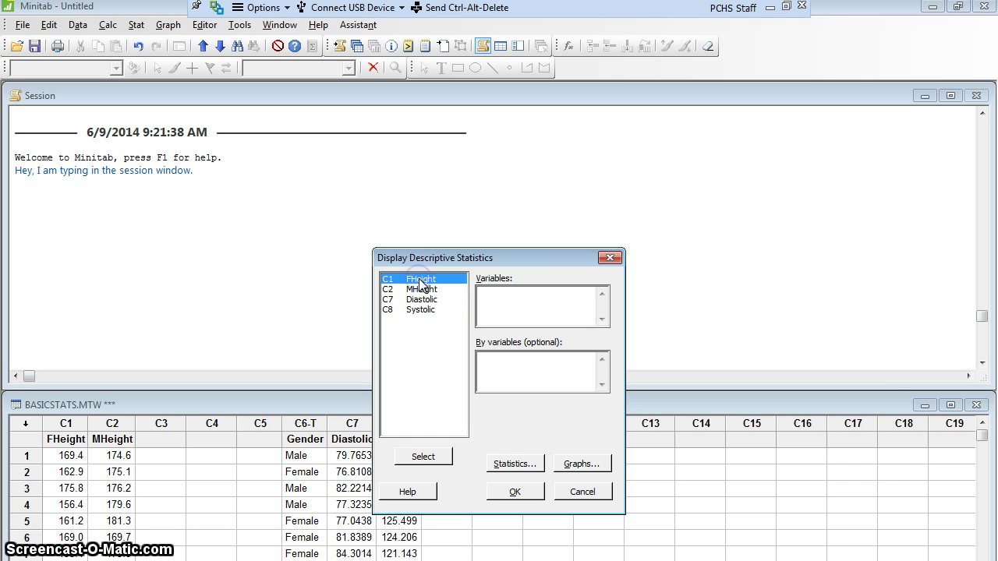
left_click(422, 458)
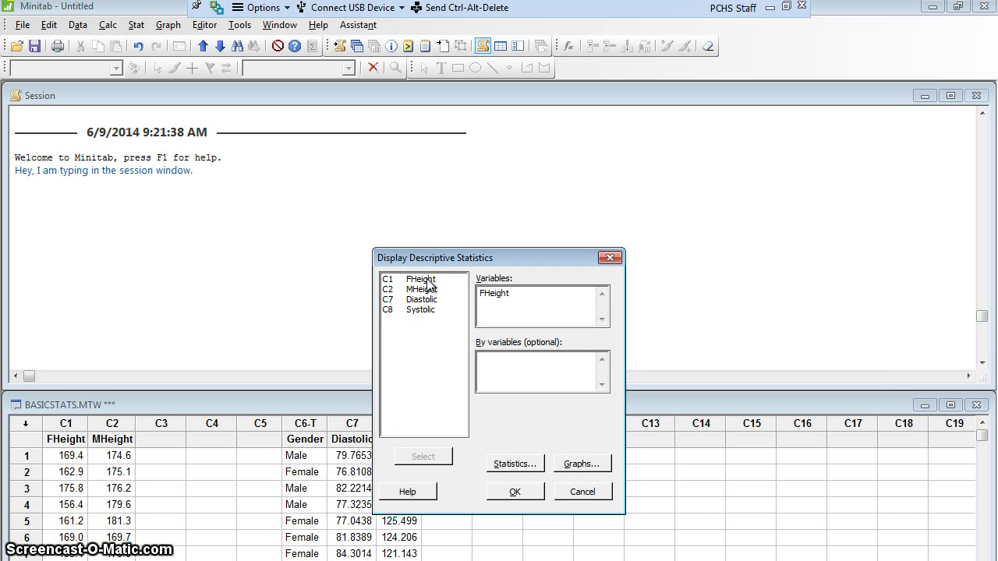
left_click(477, 373)
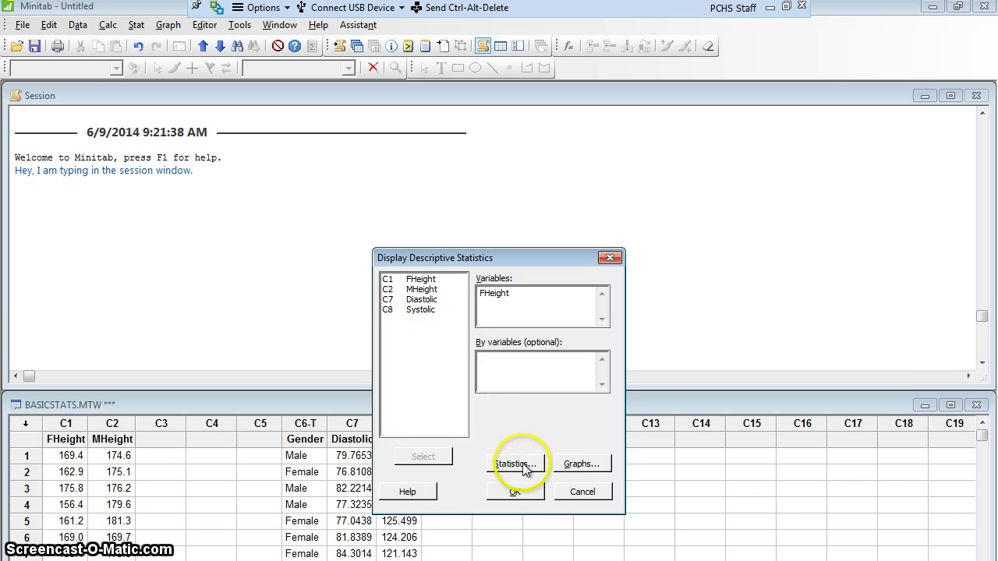
left_click_drag(525, 470, 513, 494)
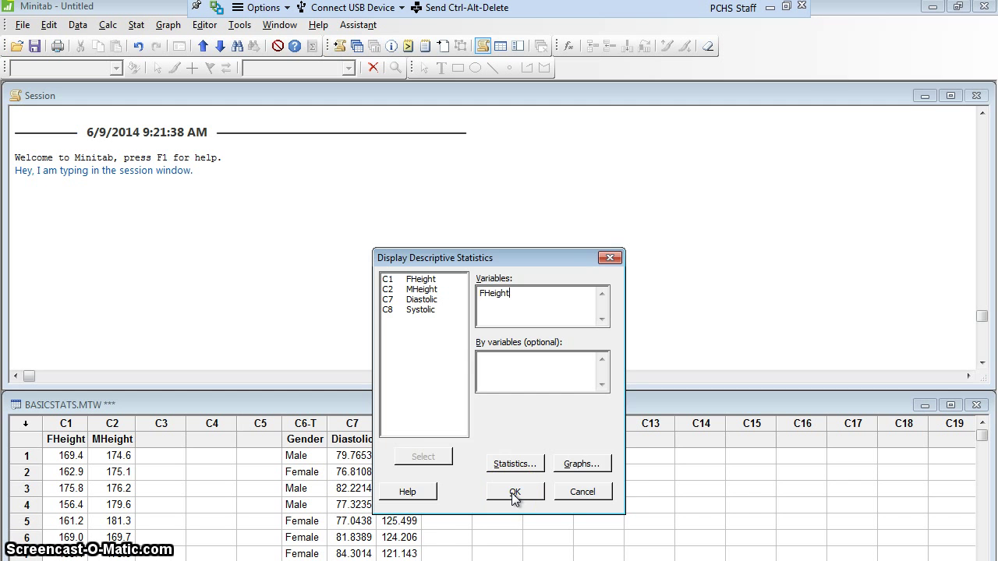
Output FHeight statistics to the Session window: N 35, mean 164.35, StDev 7.09, median 164.38
left_click(514, 494)
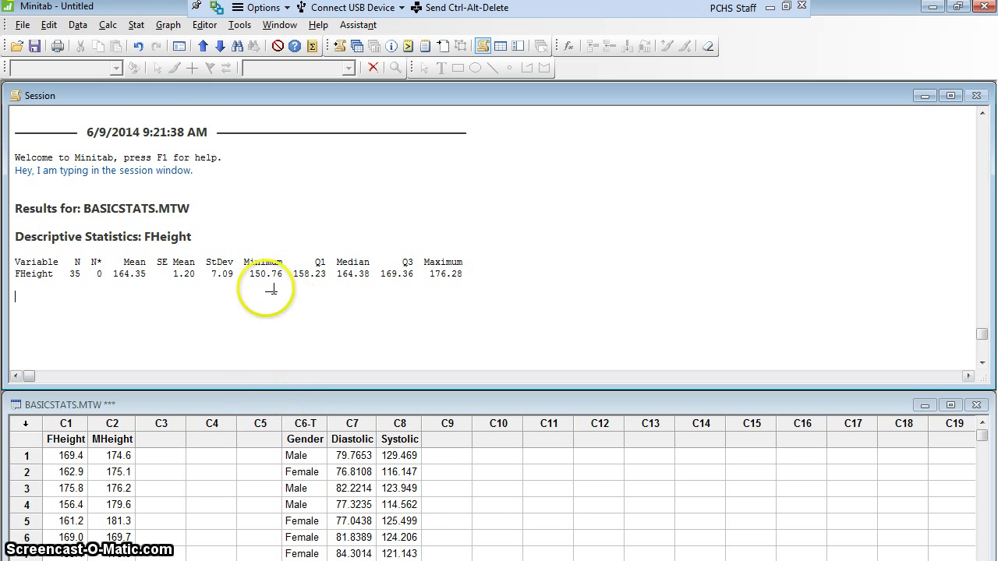
Reopen Display Descriptive Statistics, replace FHeight with MHeight, and bring up the Statistics options
left_click(136, 27)
mouse_move(144, 47)
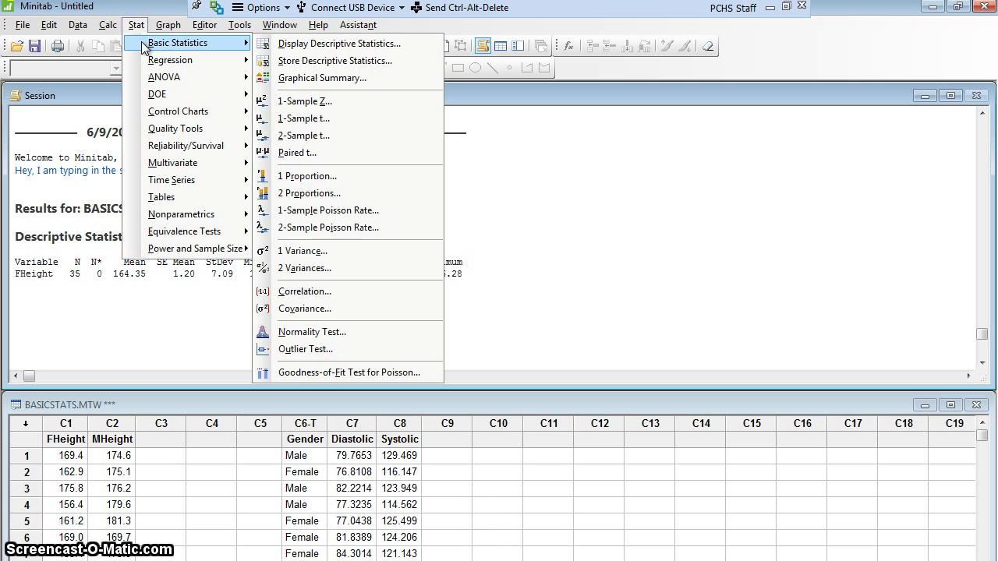
left_click(311, 45)
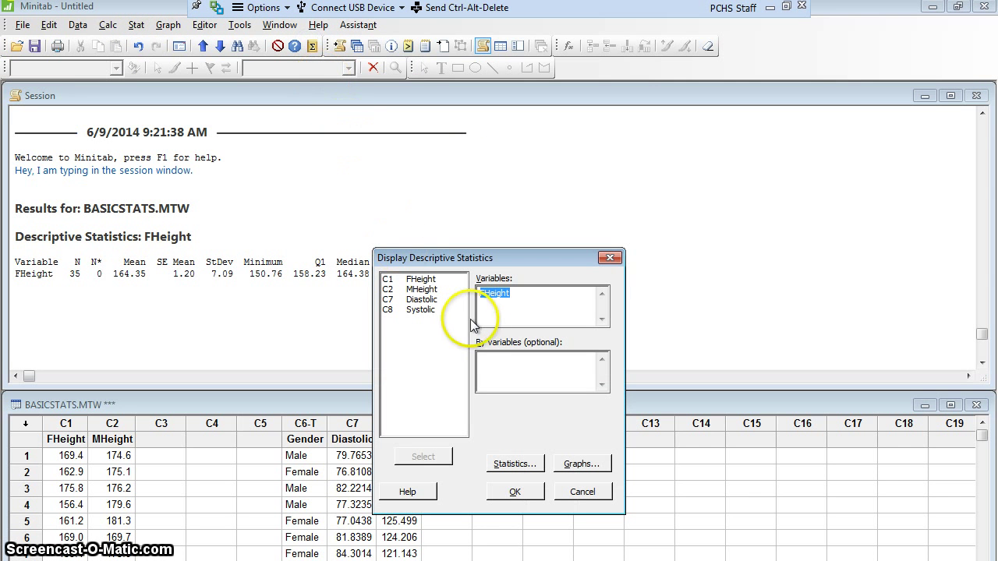
double_click(421, 289)
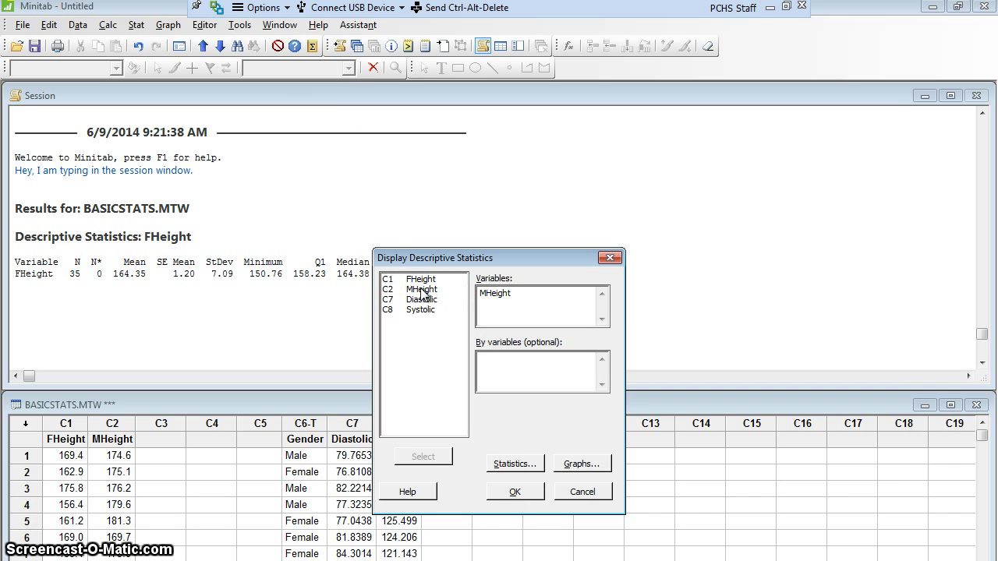
left_click(515, 464)
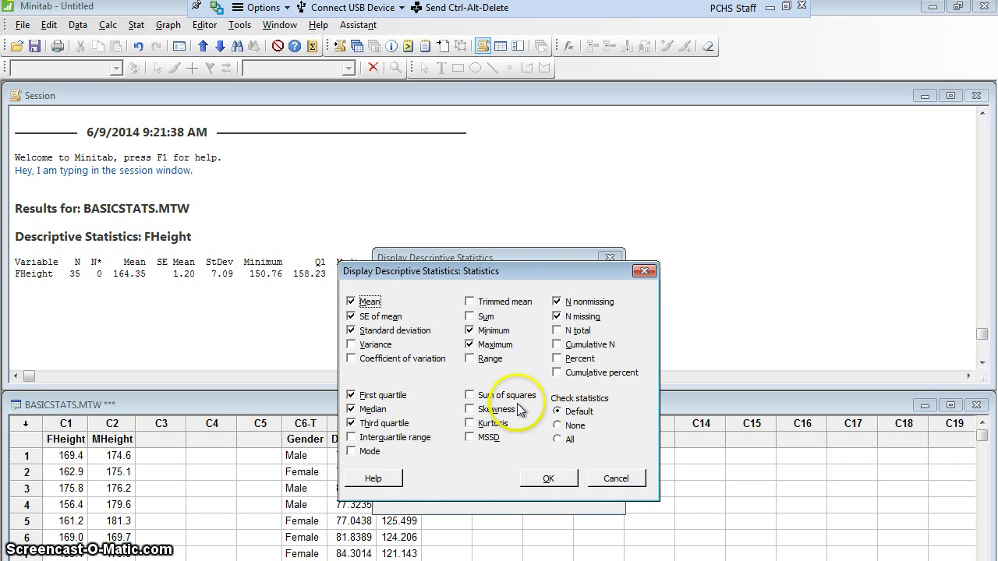
Drop SE mean, minimum, maximum, N counts and a quartile, add Mode, and confirm the statistics
left_click(351, 317)
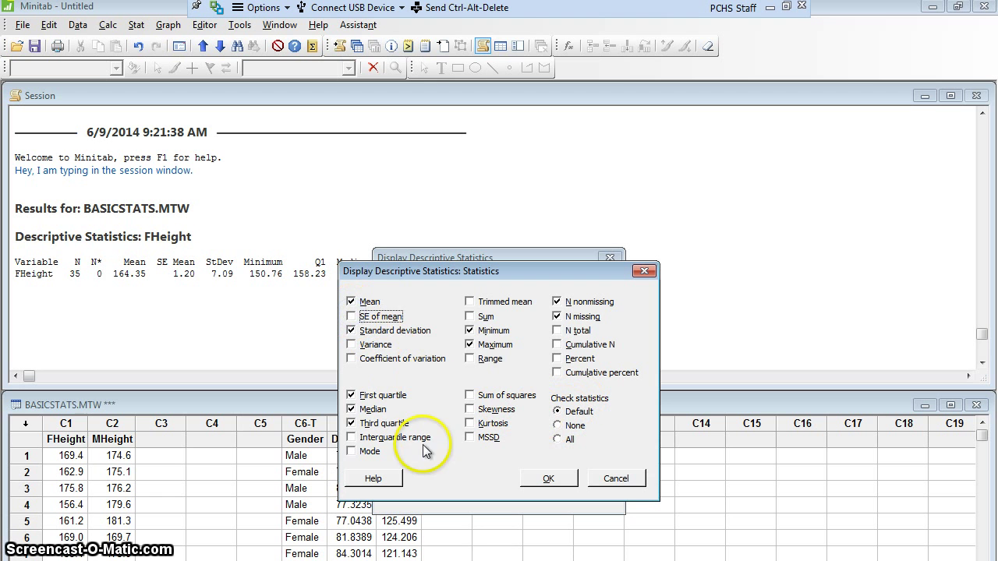
left_click(471, 331)
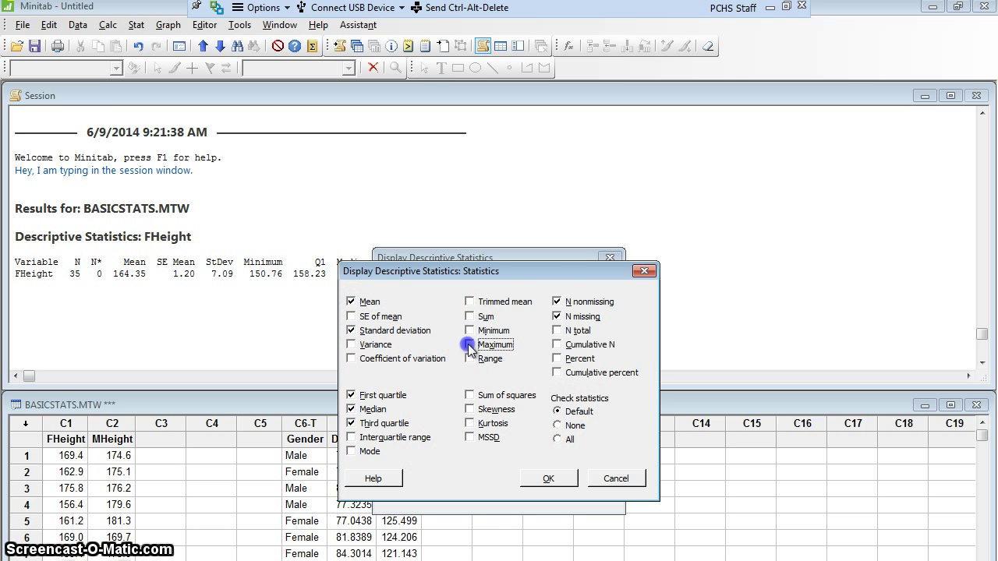
left_click(469, 345)
left_click(557, 301)
left_click(556, 316)
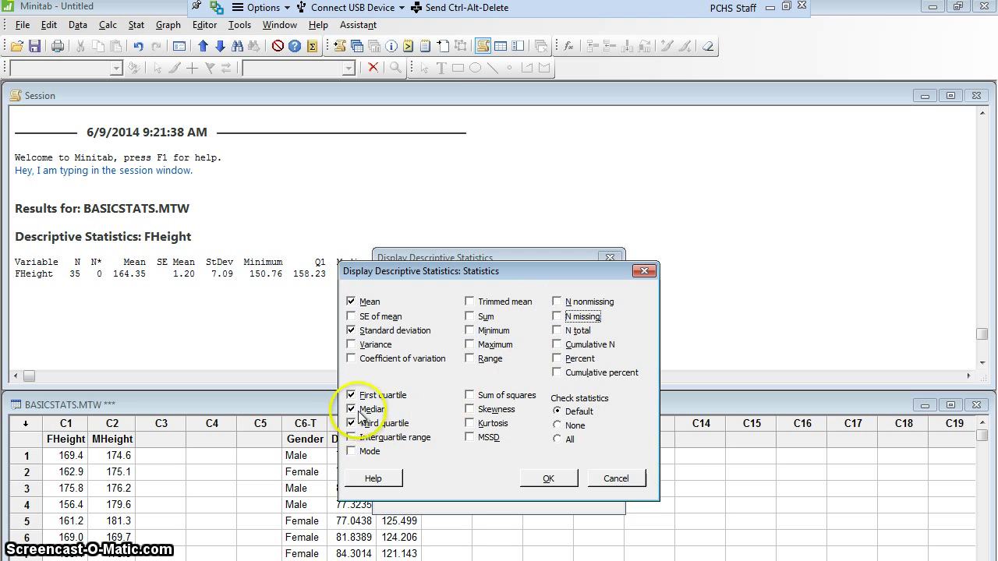
left_click(352, 423)
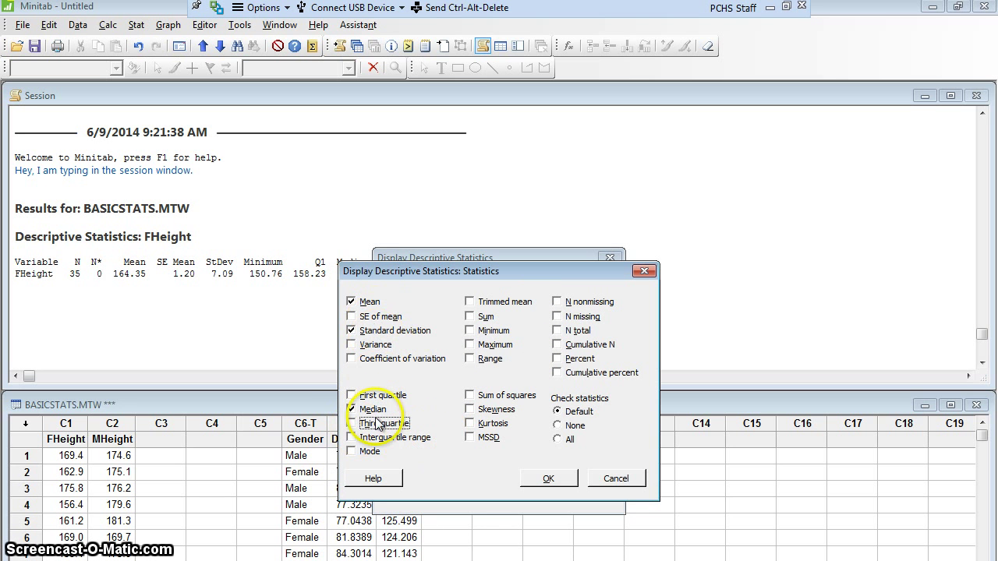
left_click(349, 452)
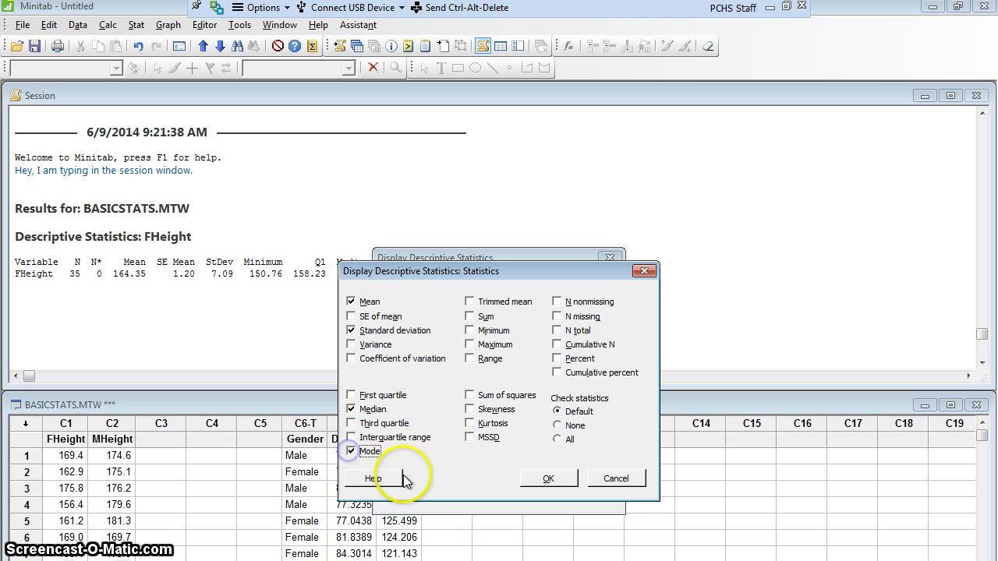
left_click(549, 480)
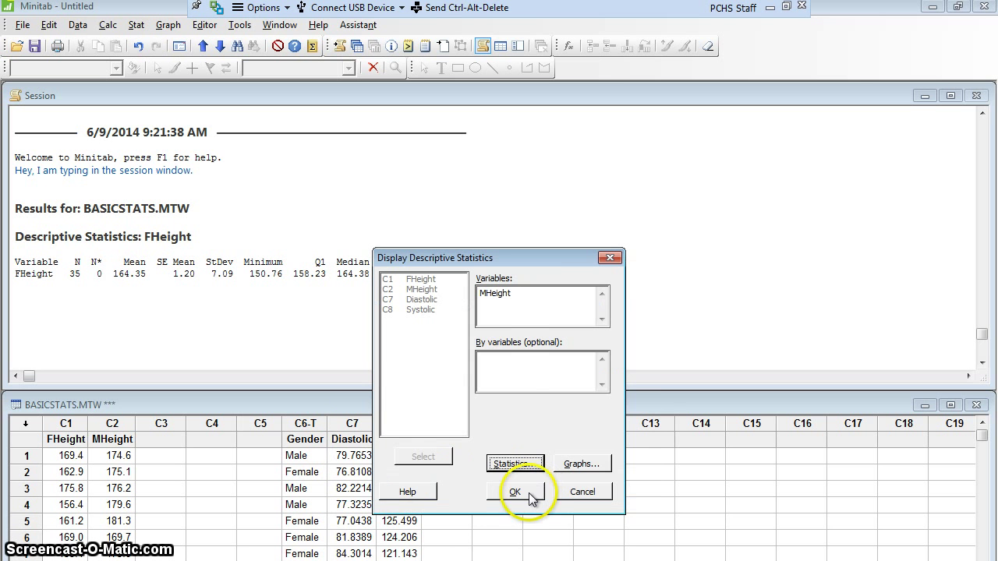
Output MHeight results (mean 175.87, StDev 6.16, median 176.10) and click below them in the Session window
left_click(529, 493)
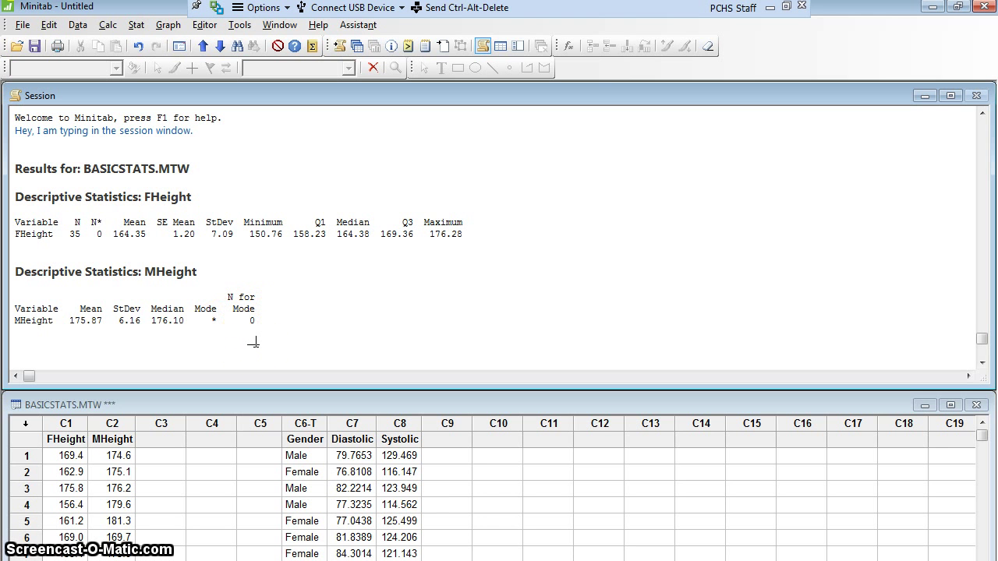
left_click(254, 342)
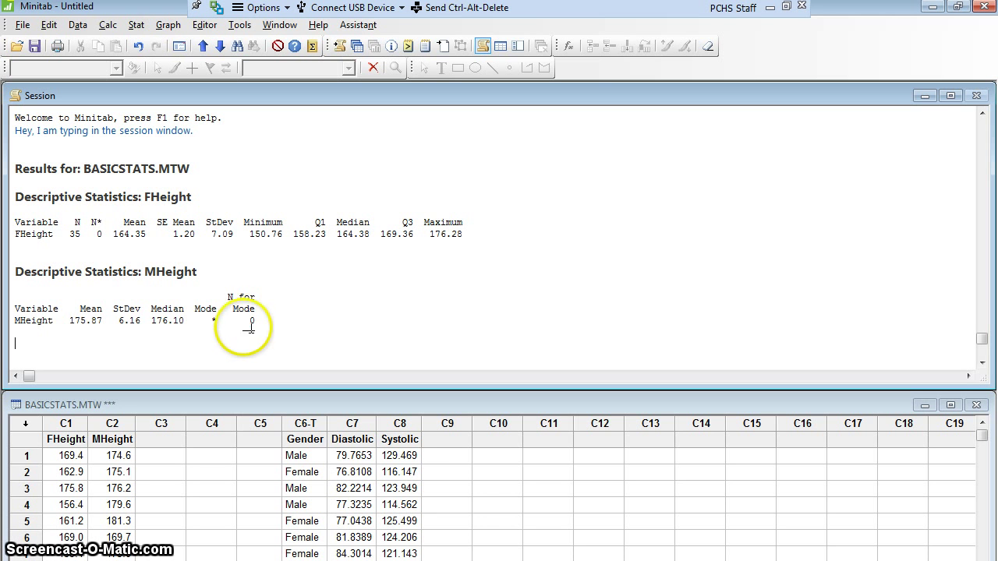
left_click(234, 290)
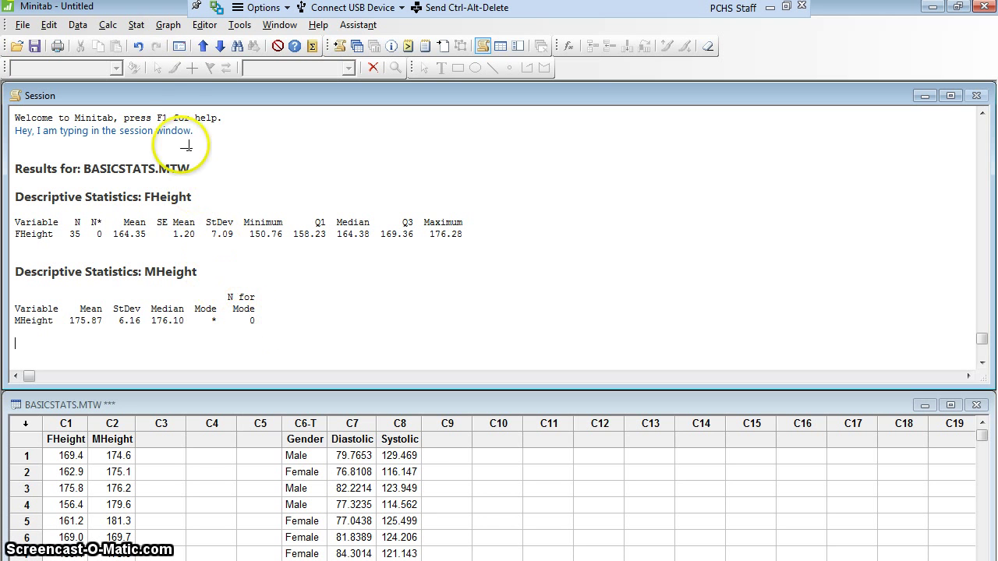
Add FHeight beside MHeight and output a combined table of mean, StDev, median and mode
left_click(139, 25)
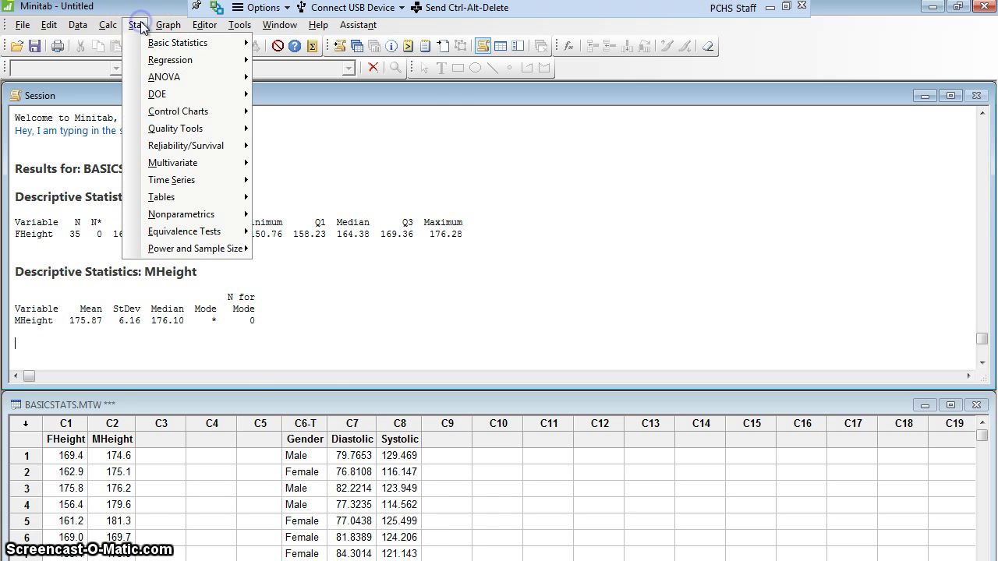
left_click(178, 43)
left_click(316, 48)
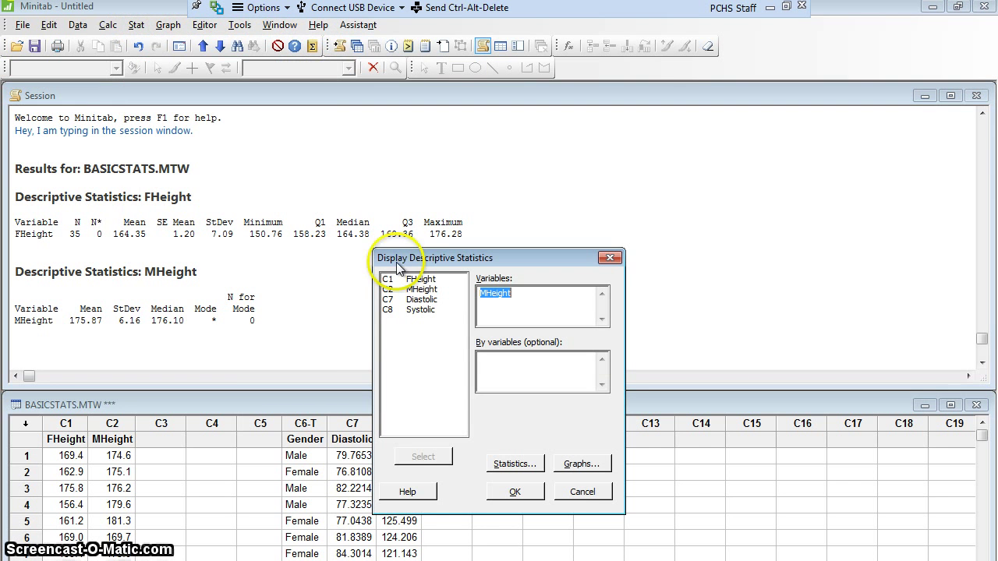
double_click(421, 279)
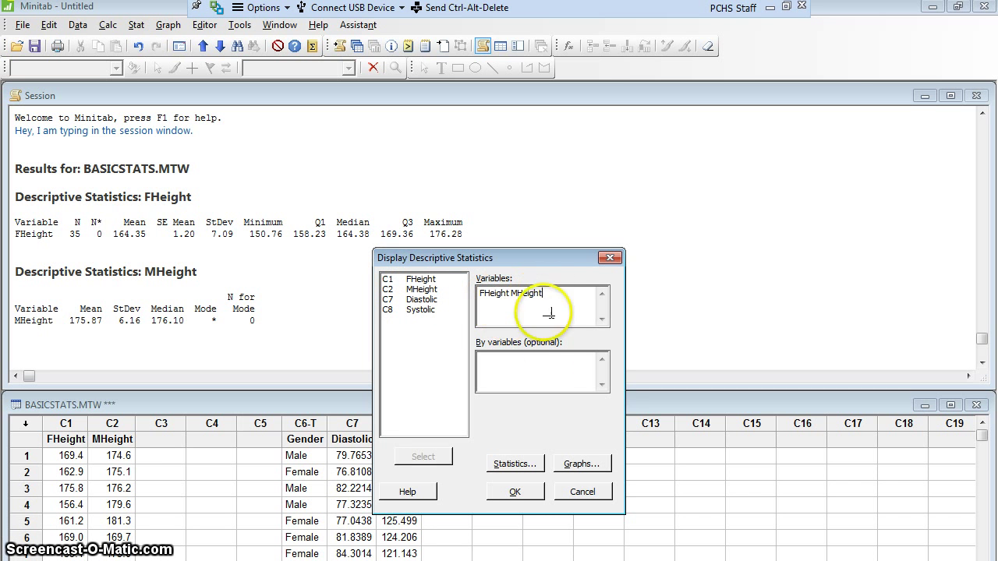
left_click(534, 468)
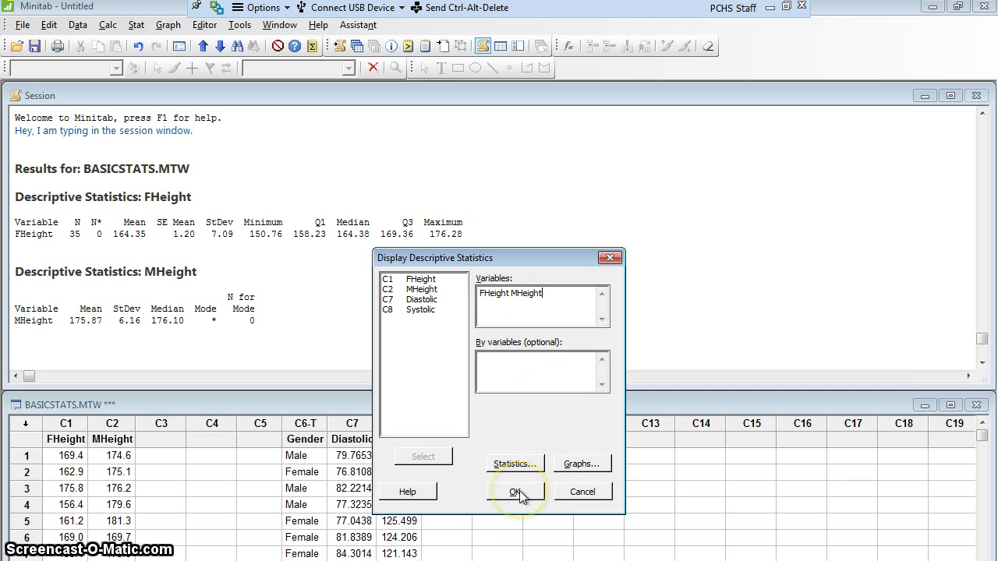
left_click(516, 492)
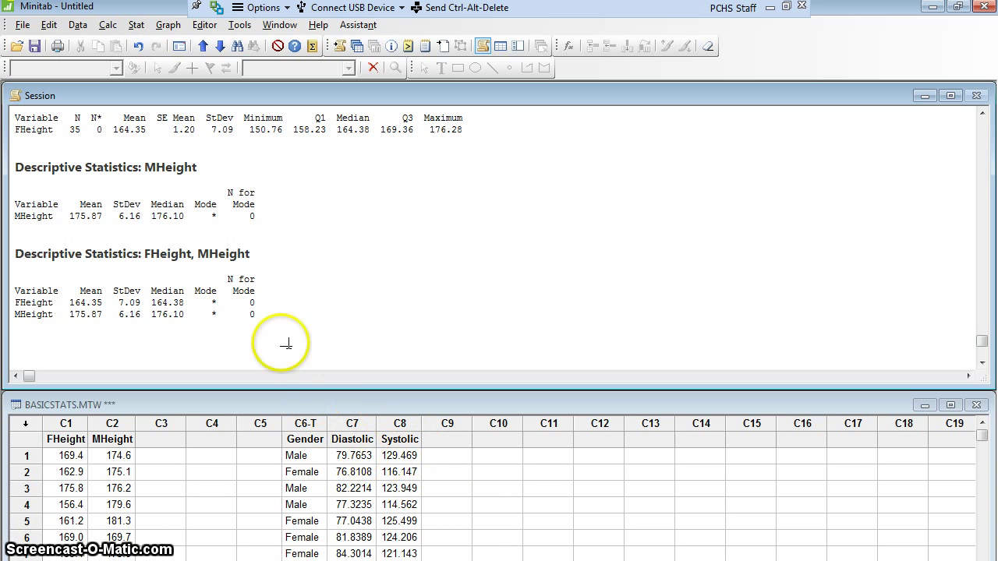
Swap the variables for Diastolic and Systolic and output their statistics (means 80.012 and 120.29)
left_click(138, 31)
mouse_move(181, 43)
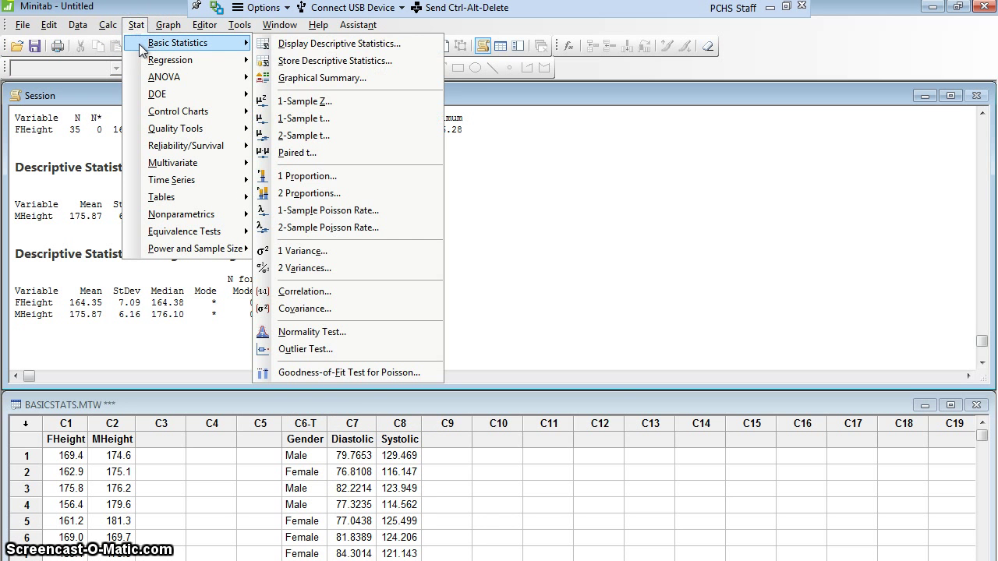
left_click(312, 45)
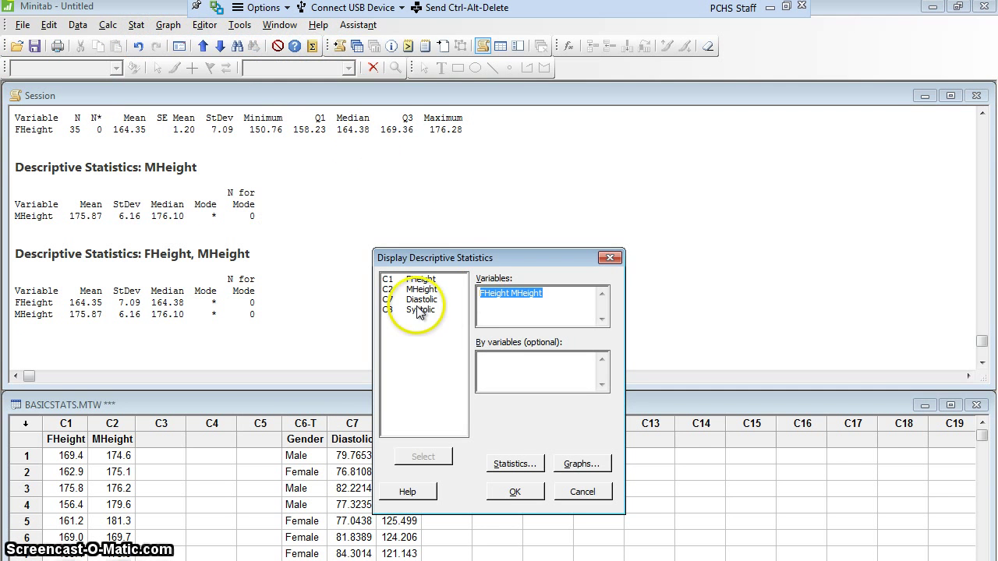
double_click(418, 305)
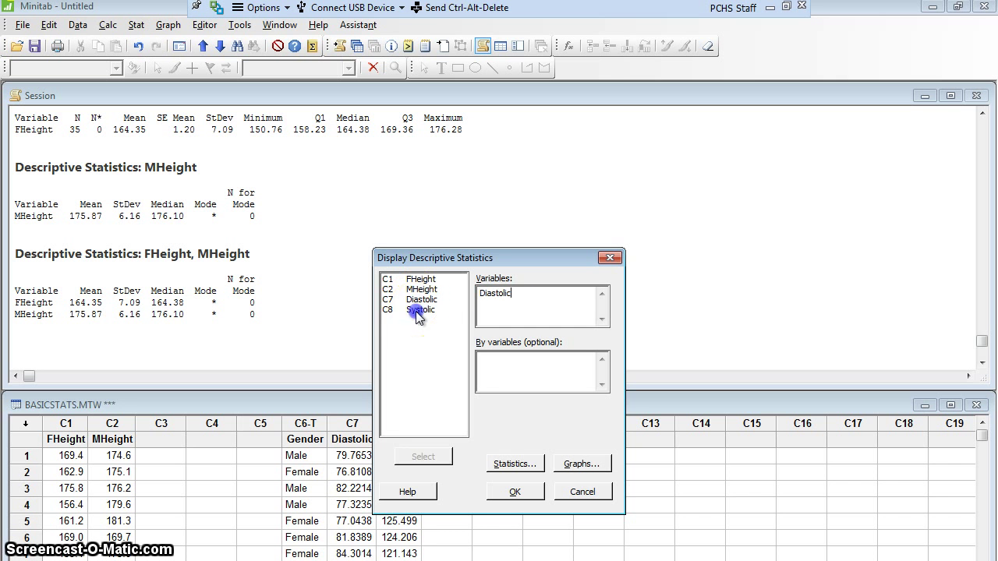
left_click(515, 492)
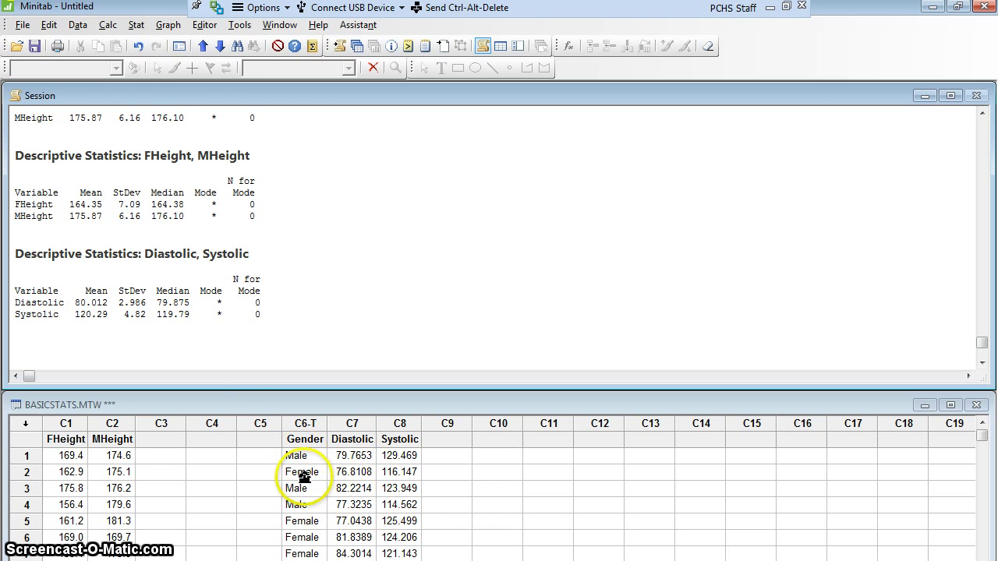
Reopen Display Descriptive Statistics and enter Gender in the By variables box
left_click(136, 31)
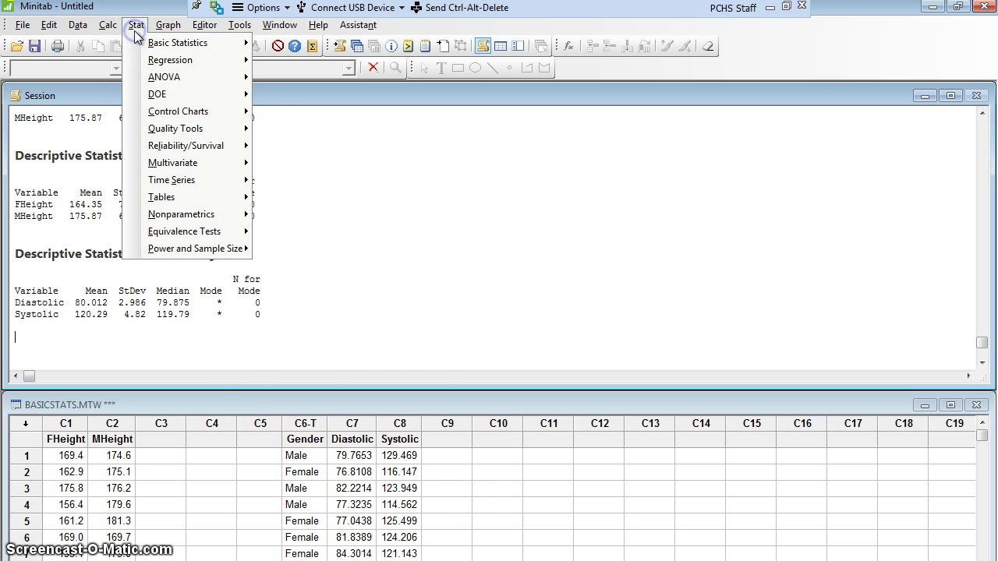
mouse_move(145, 45)
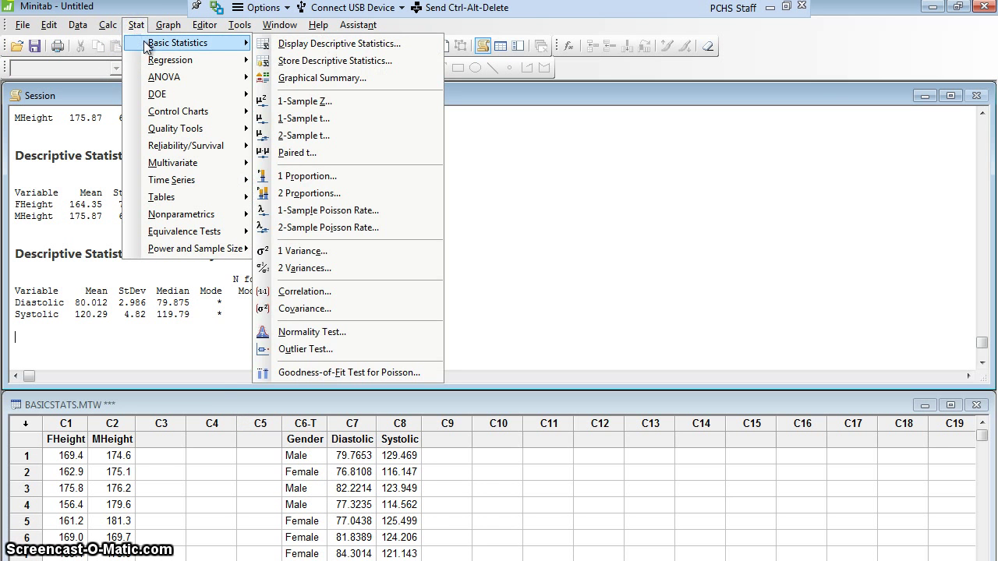
left_click(291, 44)
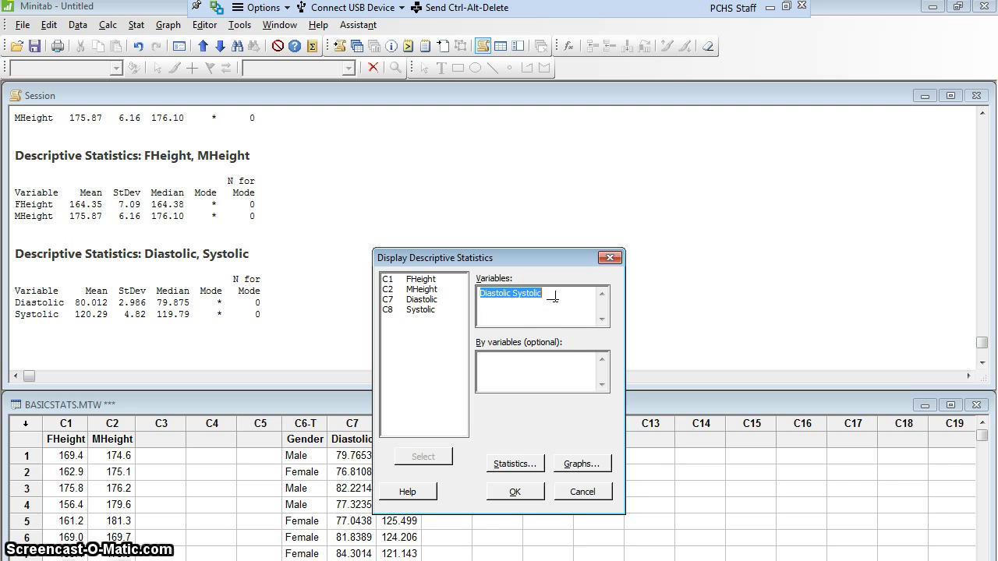
left_click(508, 360)
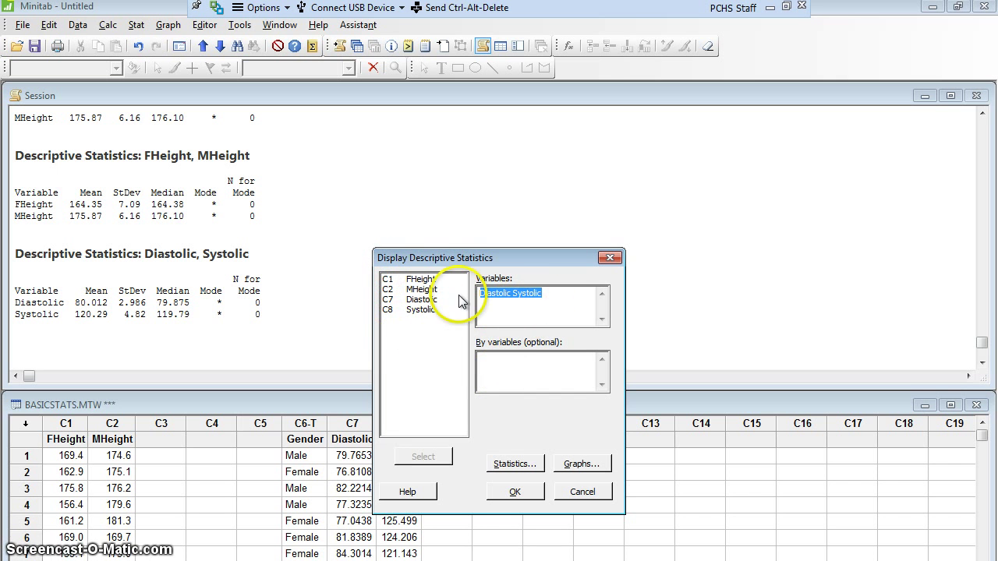
left_click(497, 361)
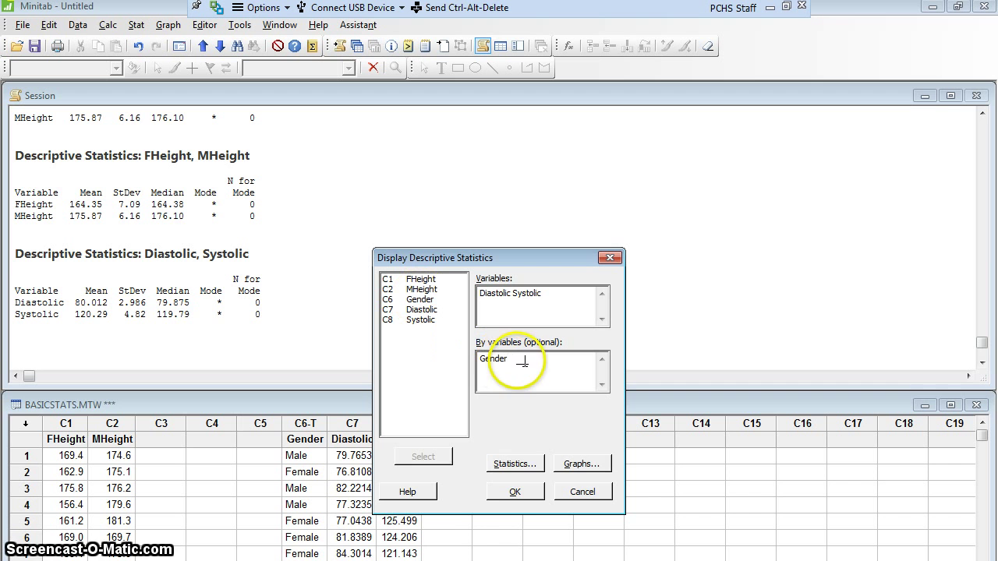
Output Diastolic and Systolic statistics by Gender, giving Female Diastolic mean 80.150 and Male 79.865
left_click(517, 493)
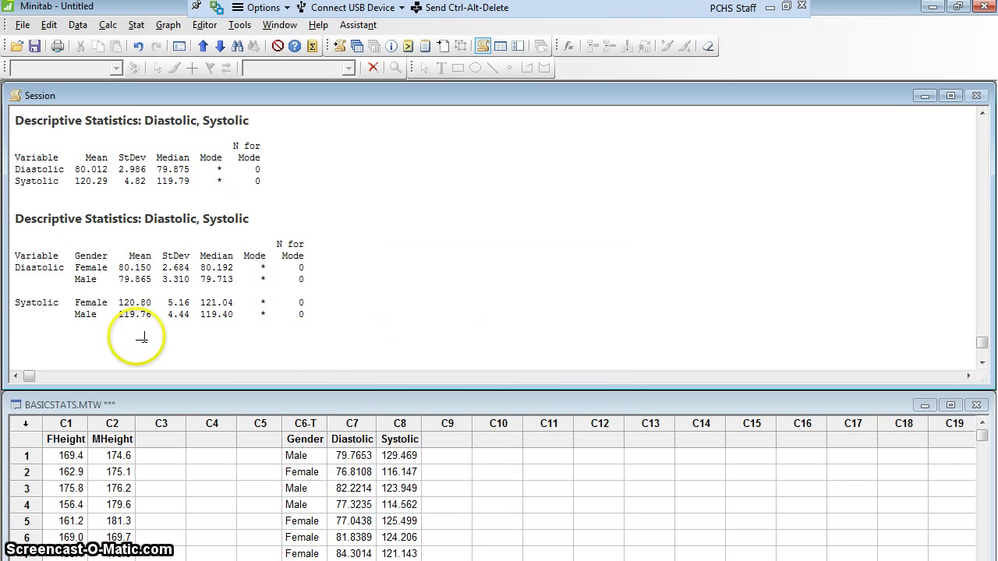